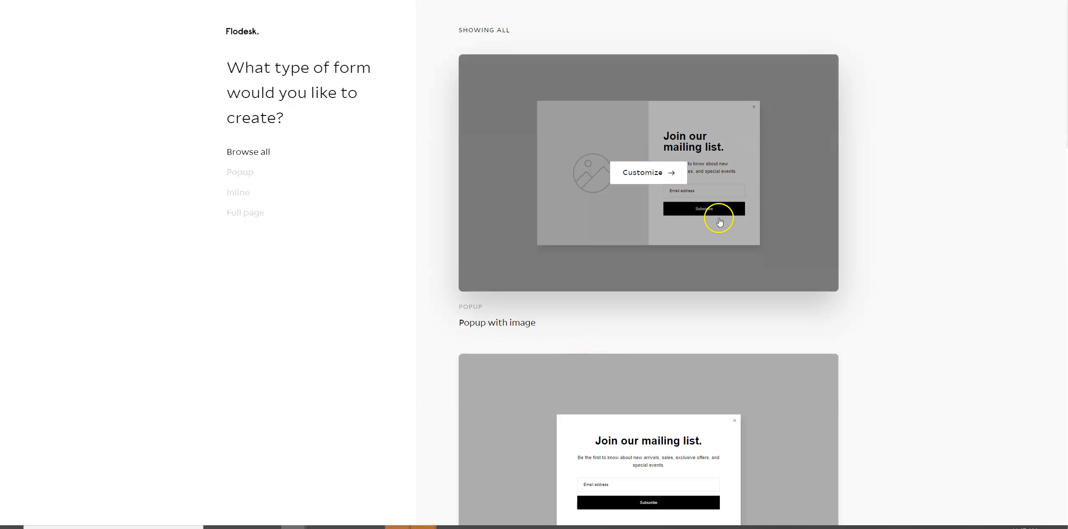
Browse the popup, inline and full page form templates down to the end of the gallery.
{"action": "scroll", "coordinate": [891, 252], "scroll_direction": "down", "scroll_amount": 1}
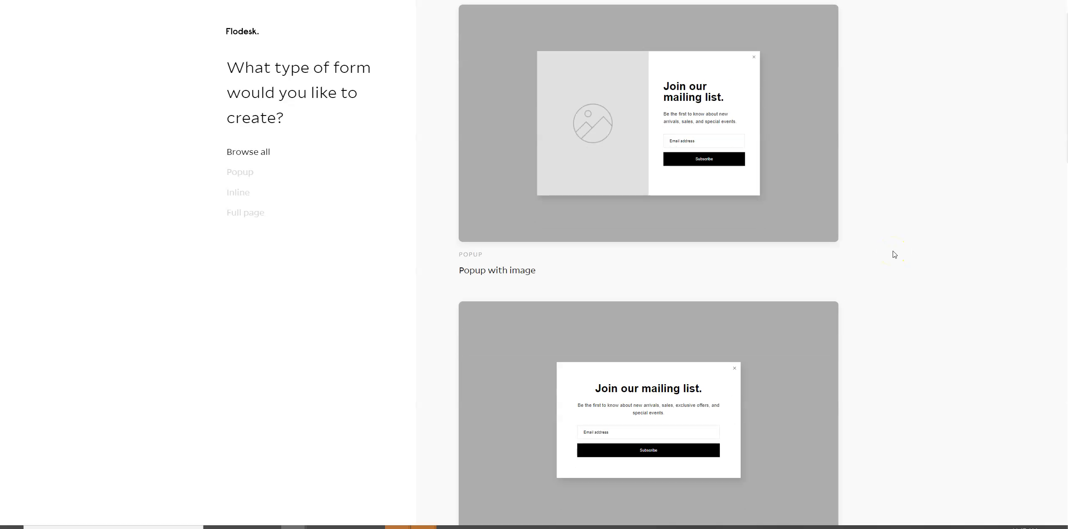
{"action": "scroll", "coordinate": [894, 253], "scroll_direction": "down", "scroll_amount": 5}
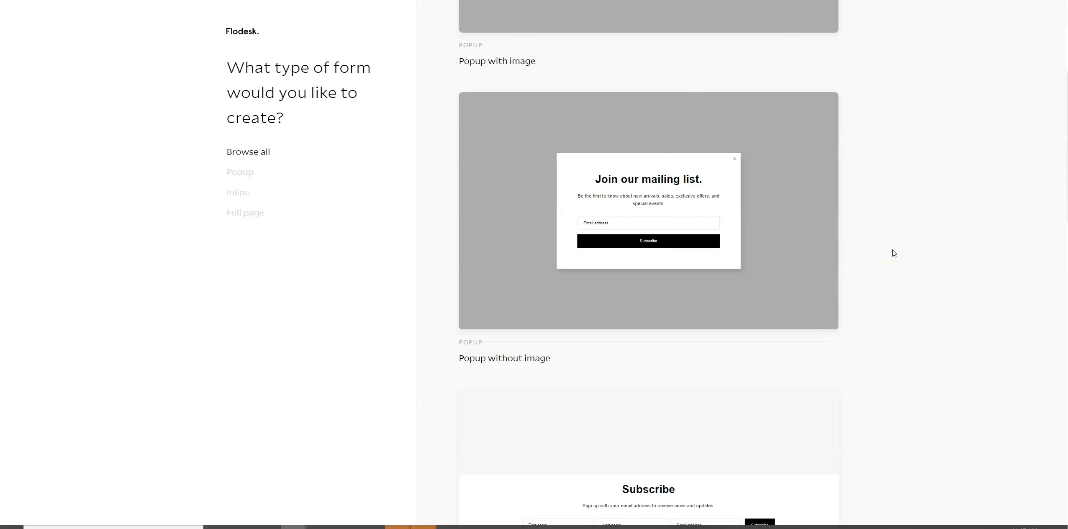
{"action": "scroll", "coordinate": [734, 234], "scroll_direction": "up", "scroll_amount": 3}
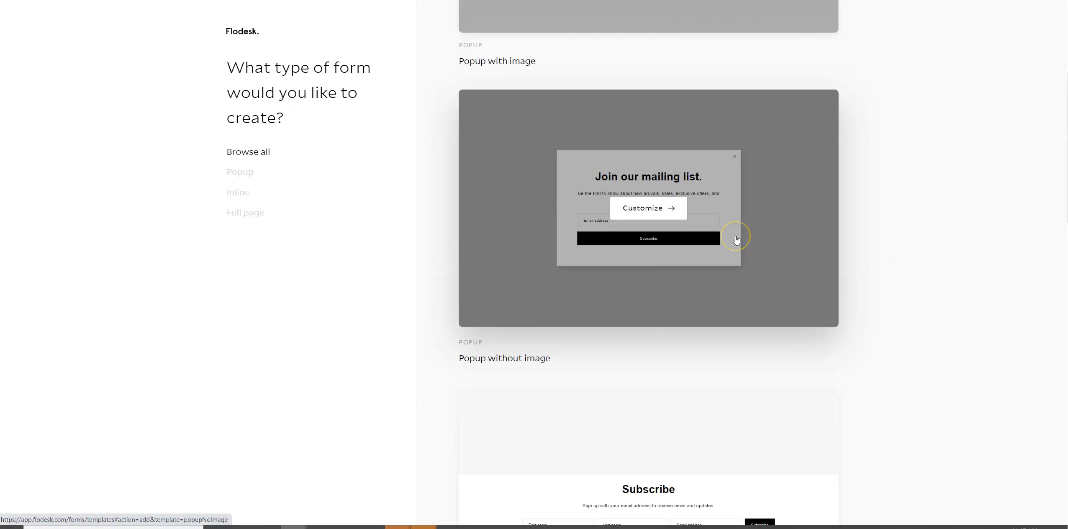
{"action": "scroll", "coordinate": [736, 240], "scroll_direction": "up", "scroll_amount": 2}
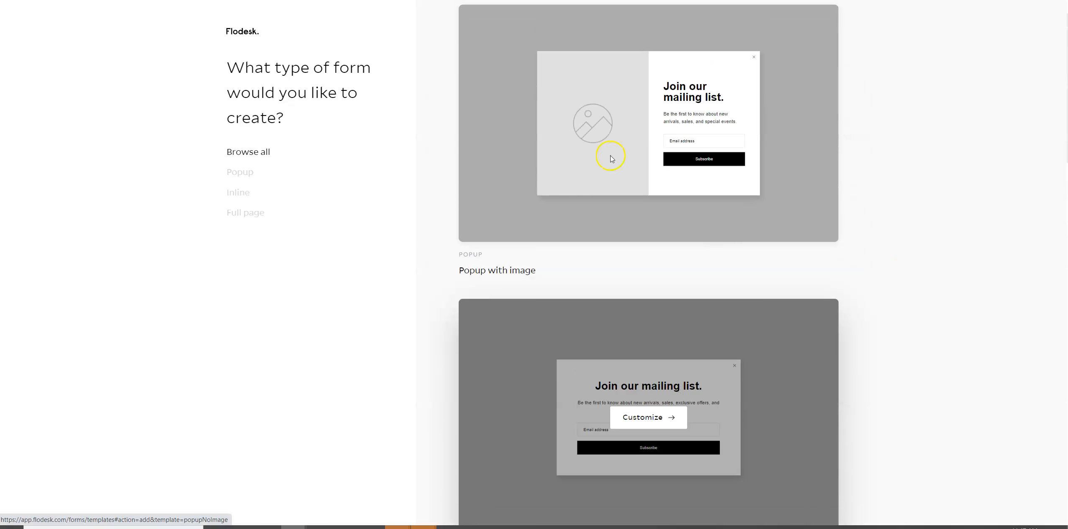
{"action": "scroll", "coordinate": [801, 456], "scroll_direction": "down", "scroll_amount": 4}
{"action": "scroll", "coordinate": [804, 440], "scroll_direction": "down", "scroll_amount": 4}
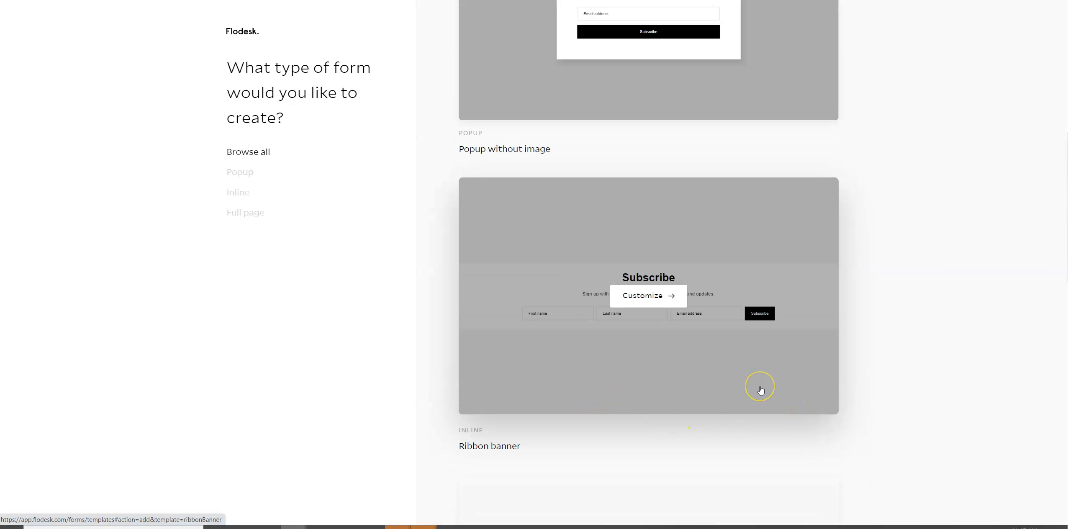
{"action": "scroll", "coordinate": [761, 387], "scroll_direction": "down", "scroll_amount": 4}
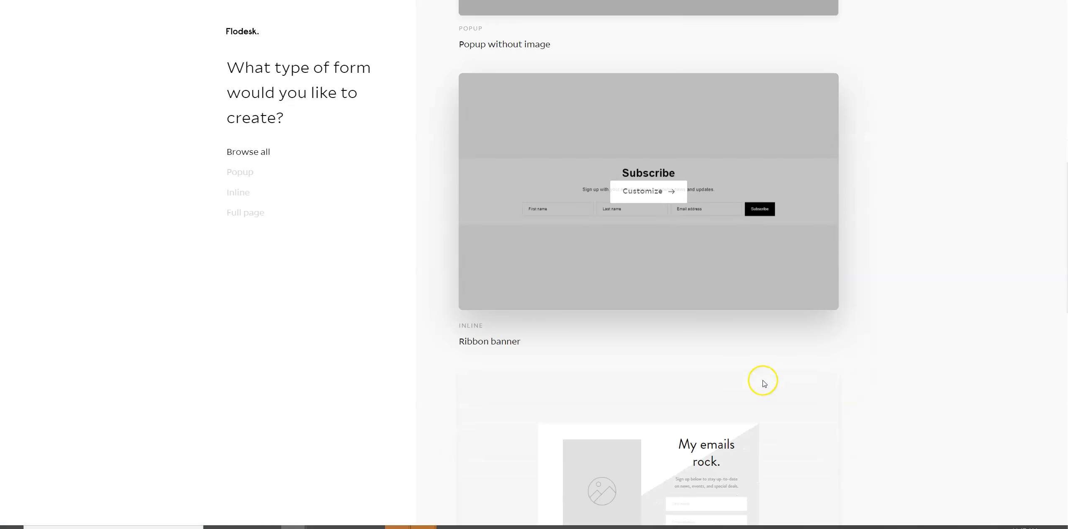
{"action": "scroll", "coordinate": [762, 381], "scroll_direction": "down", "scroll_amount": 3}
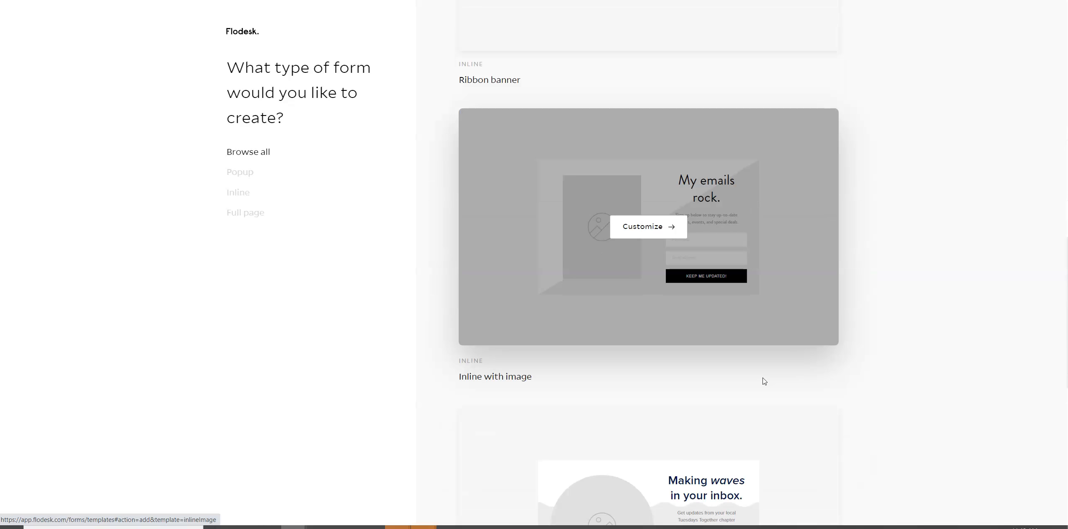
{"action": "scroll", "coordinate": [762, 380], "scroll_direction": "down", "scroll_amount": 6}
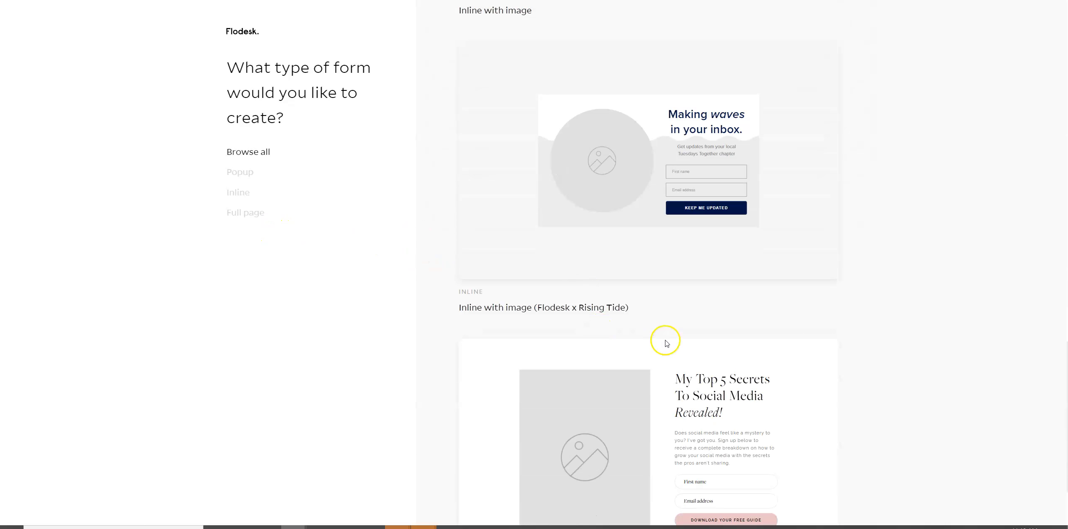
{"action": "scroll", "coordinate": [690, 331], "scroll_direction": "down", "scroll_amount": 3}
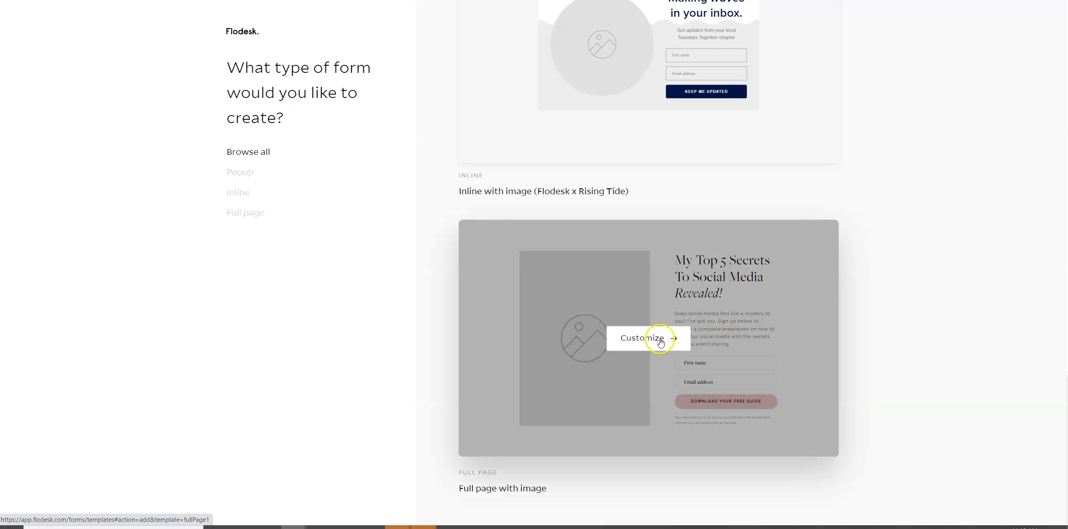
Start customizing the "Full page with image" template and assign its subscribers to the "test 3" segment.
{"action": "left_click", "coordinate": [661, 342]}
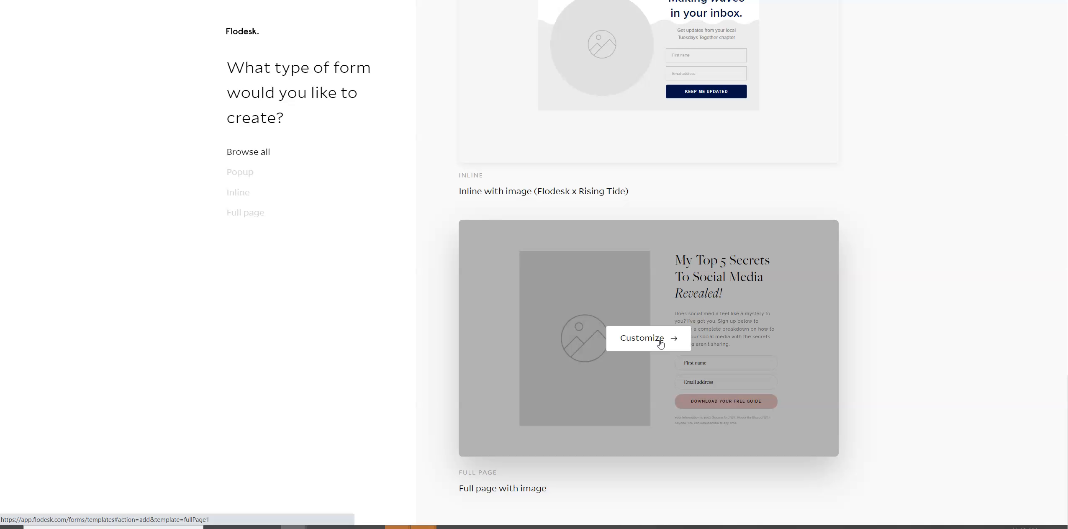
{"action": "left_click", "coordinate": [660, 343]}
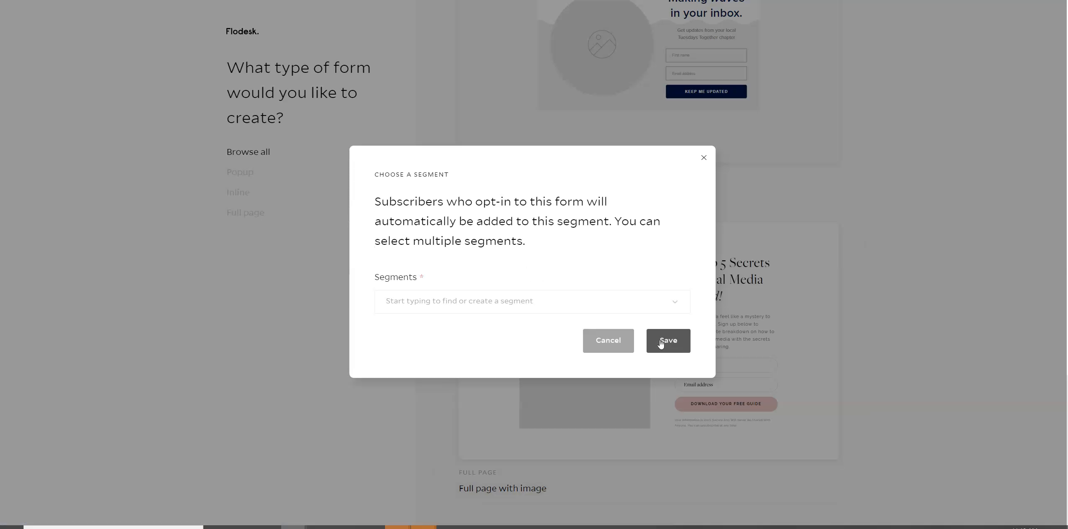
{"action": "left_click", "coordinate": [644, 303]}
{"action": "left_click", "coordinate": [678, 303]}
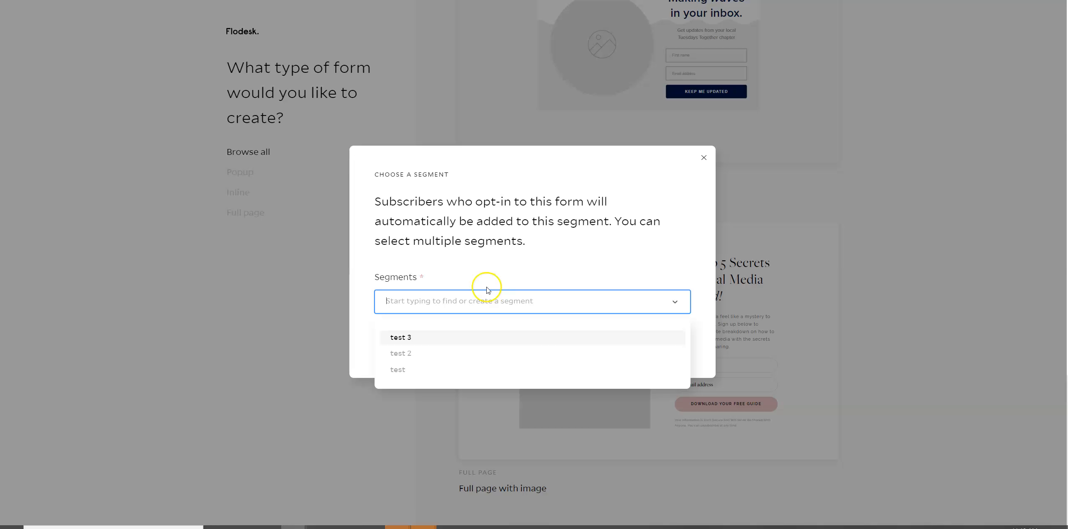
{"action": "left_click", "coordinate": [416, 340]}
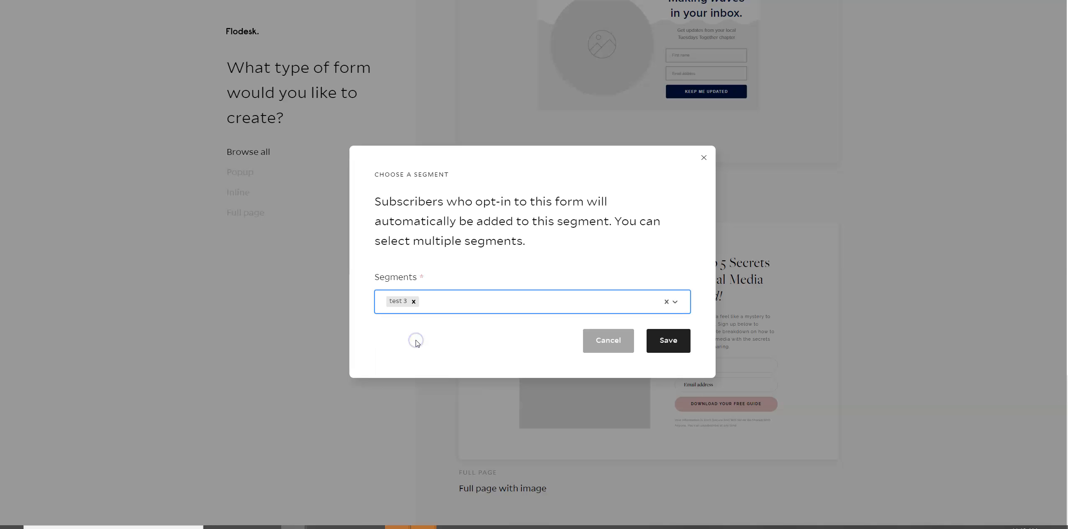
{"action": "left_click", "coordinate": [660, 349]}
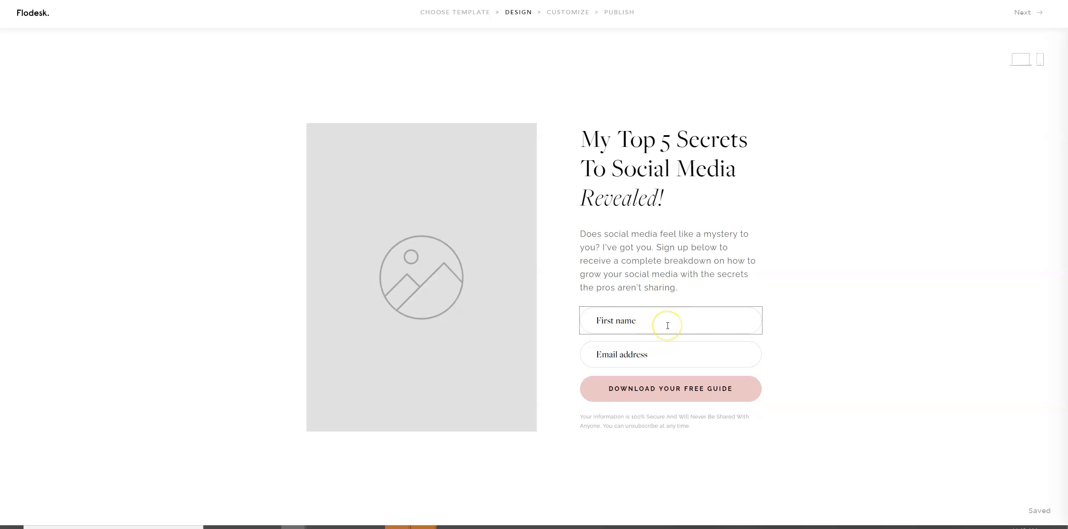
{"action": "left_click", "coordinate": [612, 318]}
{"action": "left_click", "coordinate": [441, 266]}
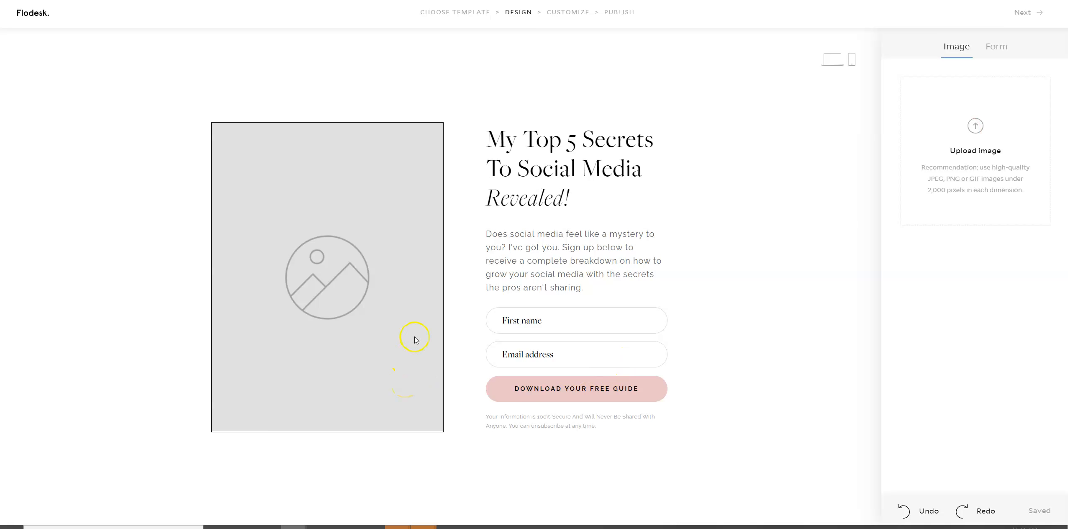
{"action": "left_click", "coordinate": [455, 335]}
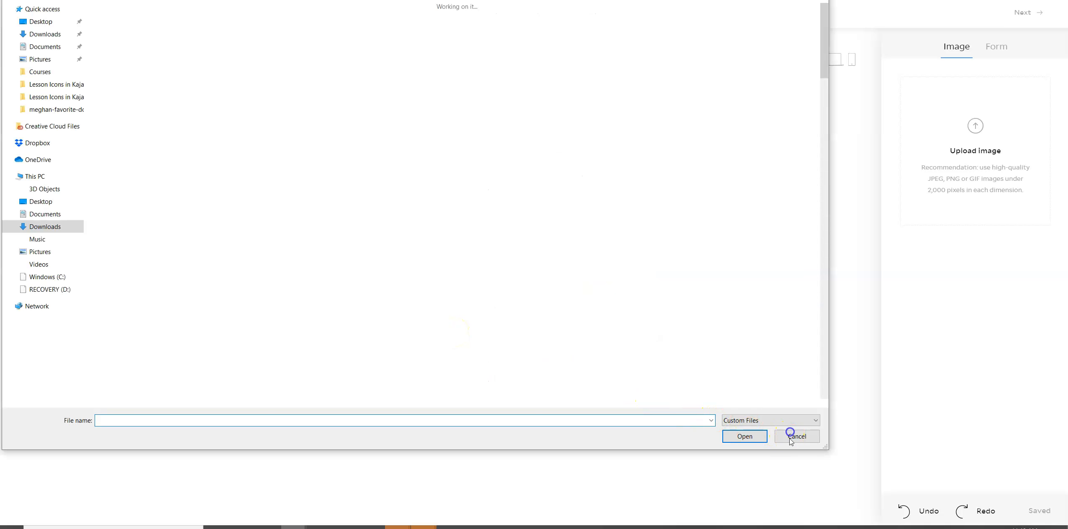
{"action": "left_click", "coordinate": [795, 436]}
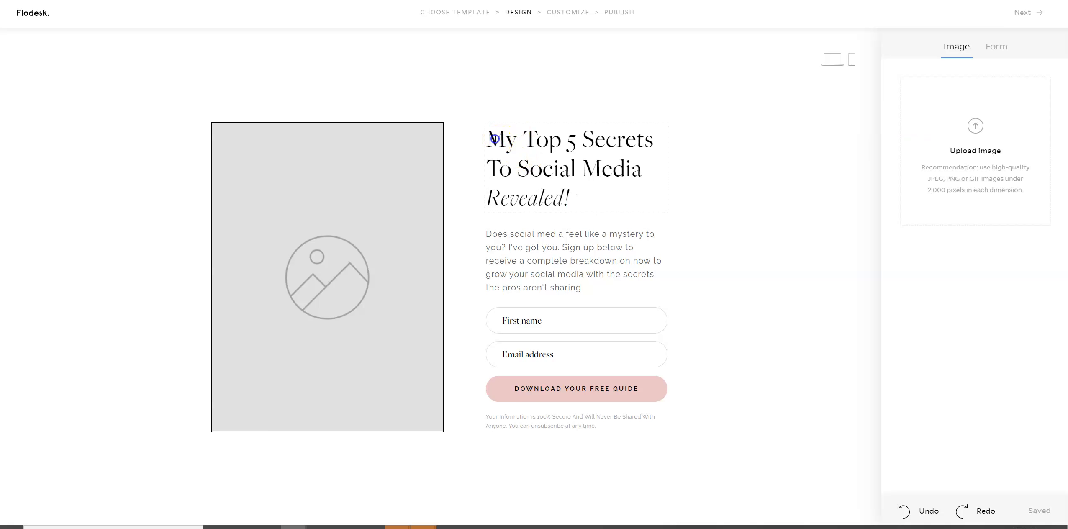
Select the form's heading text and examine its font settings and the available typefaces.
{"action": "left_click", "coordinate": [565, 148]}
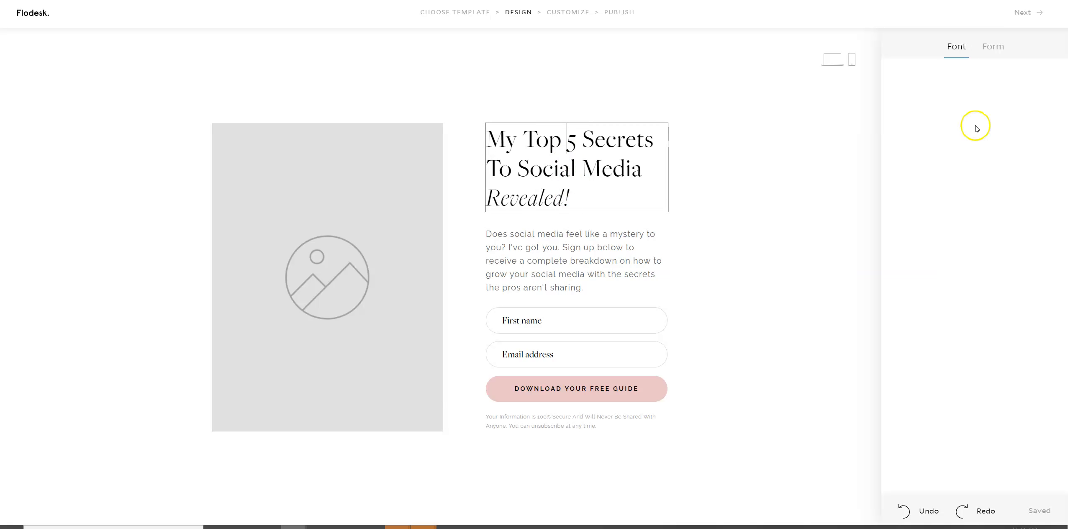
{"action": "left_click_drag", "start_coordinate": [579, 196], "coordinate": [516, 182]}
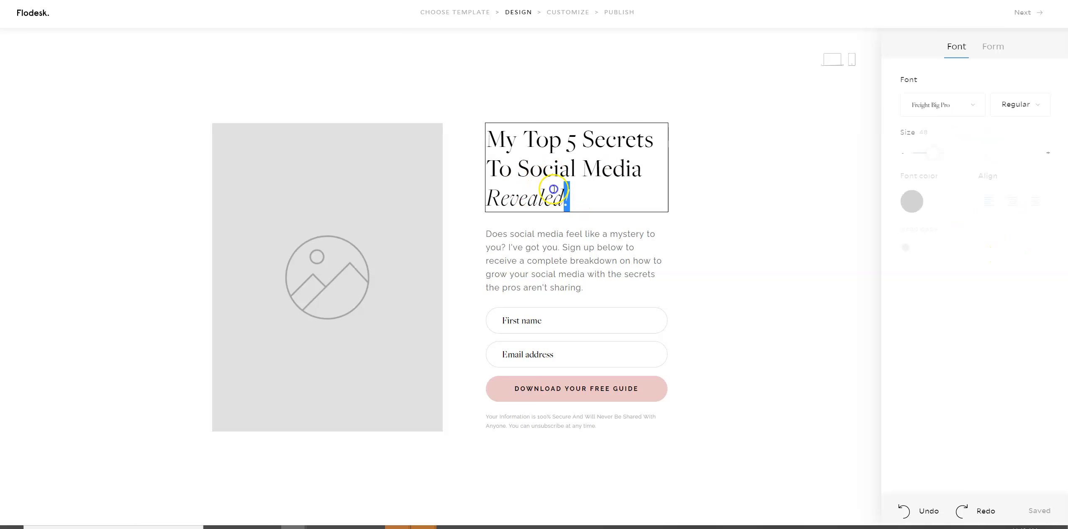
{"action": "left_click", "coordinate": [580, 193]}
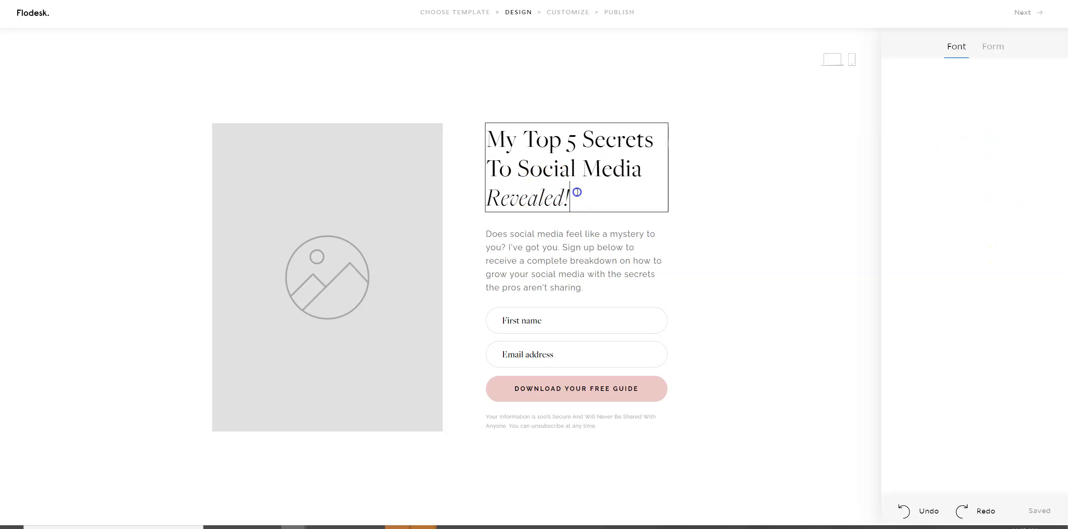
{"action": "left_click", "coordinate": [1010, 230]}
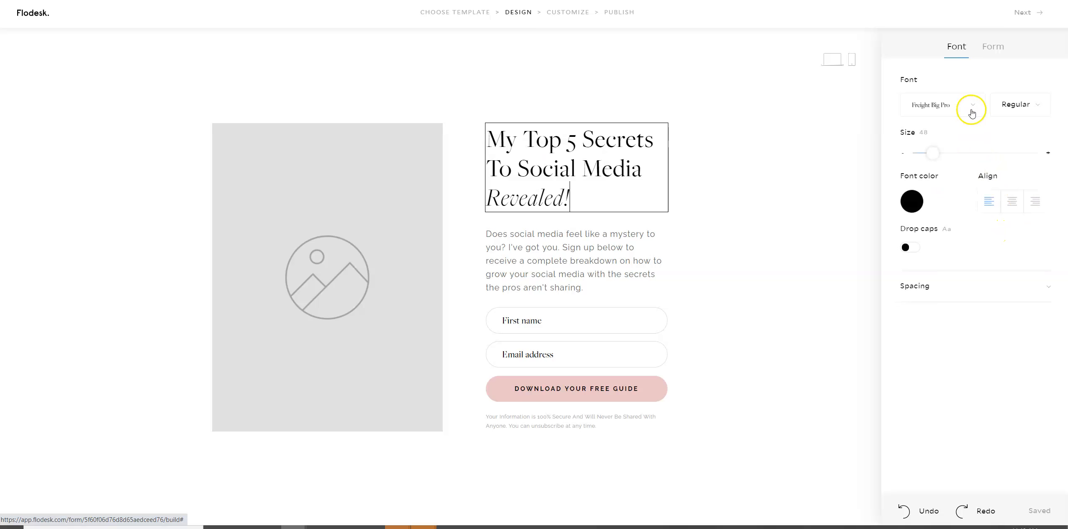
{"action": "left_click", "coordinate": [971, 106]}
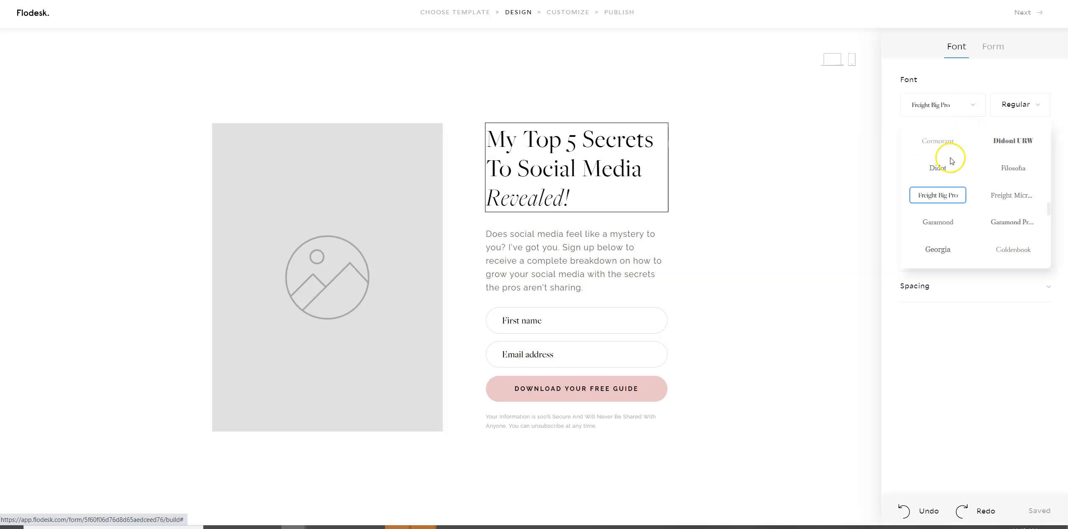
{"action": "left_click", "coordinate": [964, 309]}
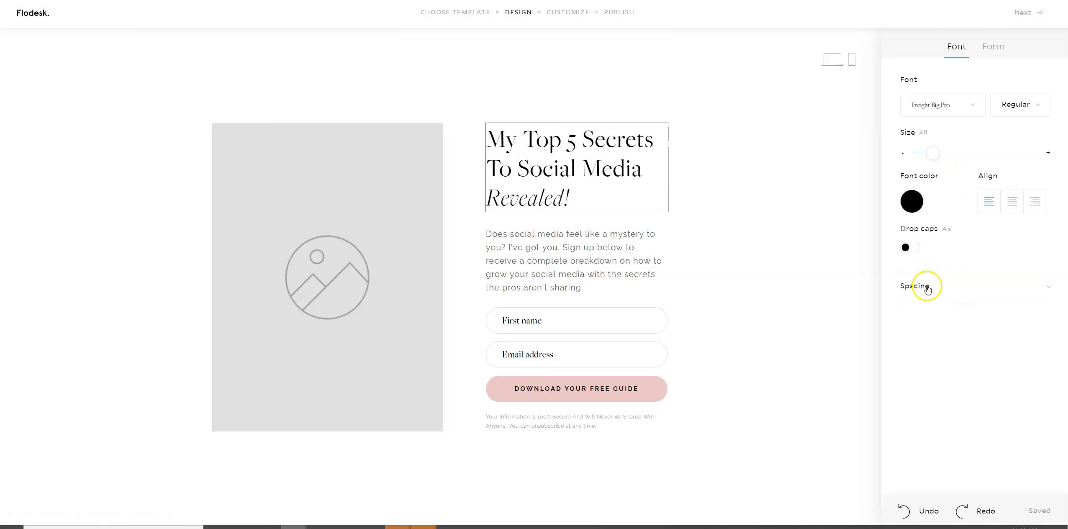
Try larger sizes for the heading text and set its font size to 29.
{"action": "left_click_drag", "start_coordinate": [933, 153], "coordinate": [975, 160]}
{"action": "left_click", "coordinate": [946, 160]}
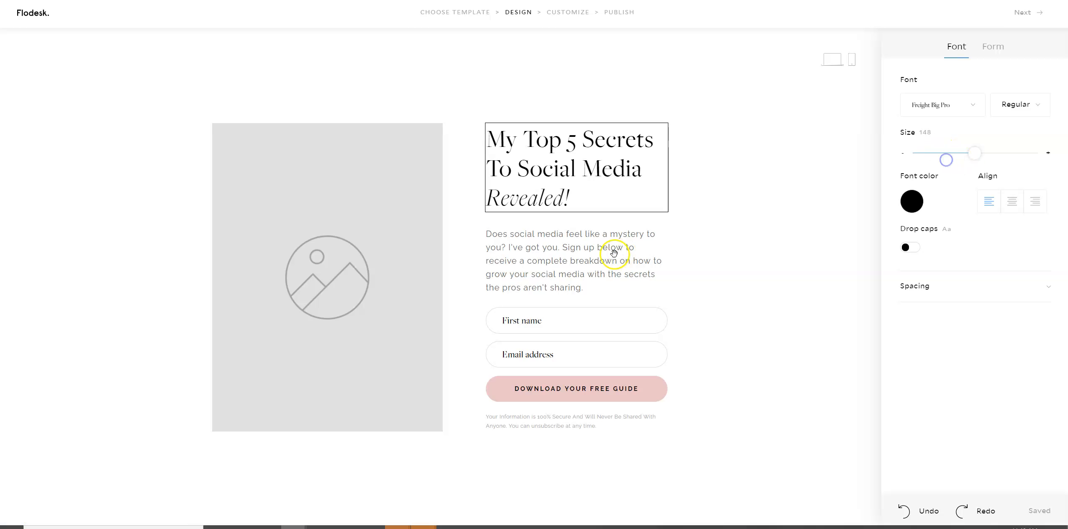
{"action": "left_click", "coordinate": [533, 264]}
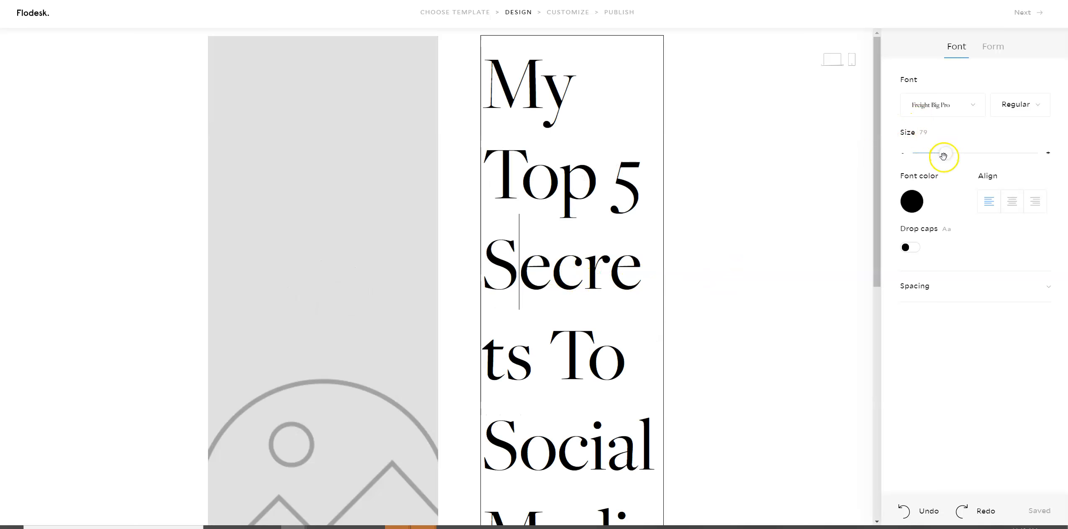
{"action": "left_click_drag", "start_coordinate": [944, 156], "coordinate": [925, 157]}
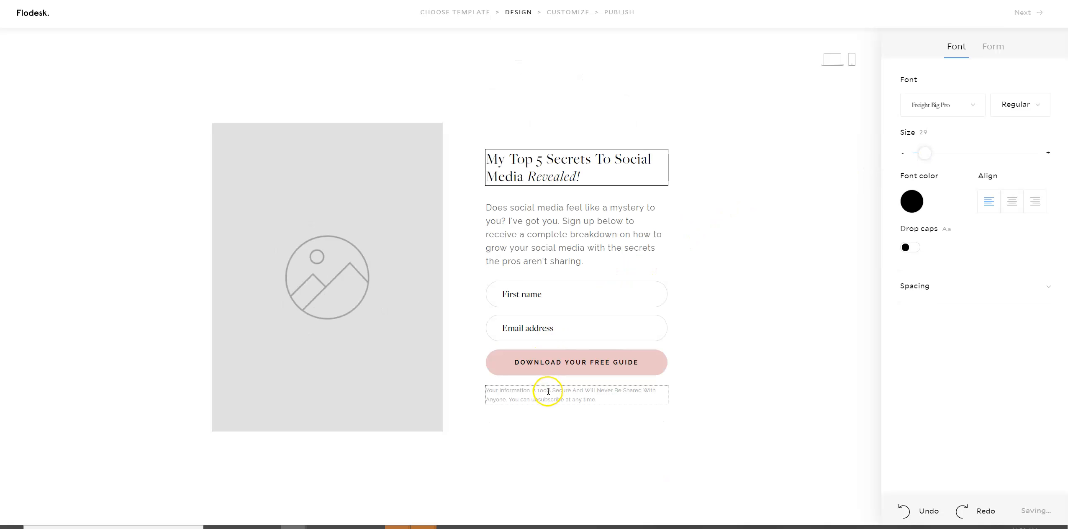
Check the download button's style options, finish the design stage and continue with no double opt-in confirmation required.
{"action": "left_click", "coordinate": [528, 371]}
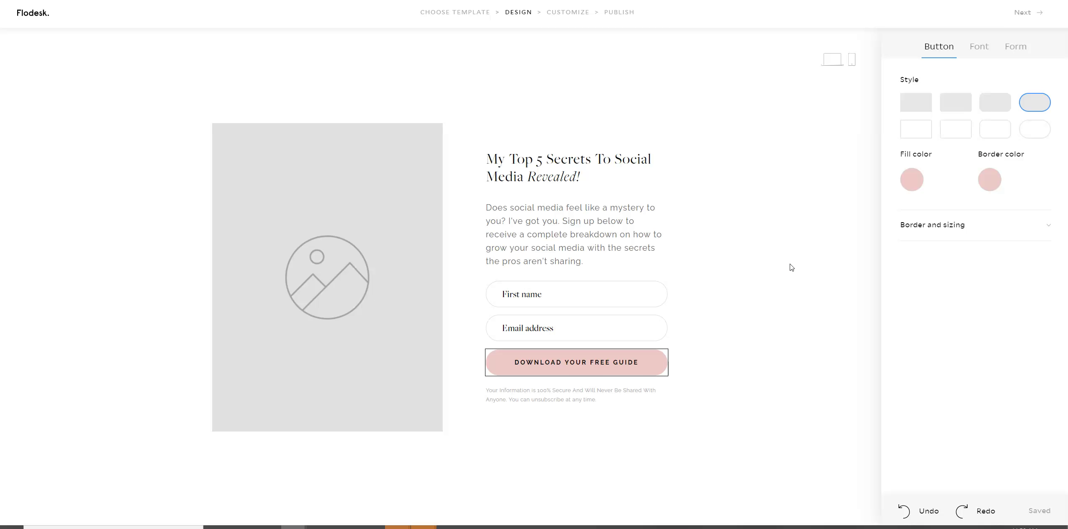
{"action": "left_click", "coordinate": [1025, 13]}
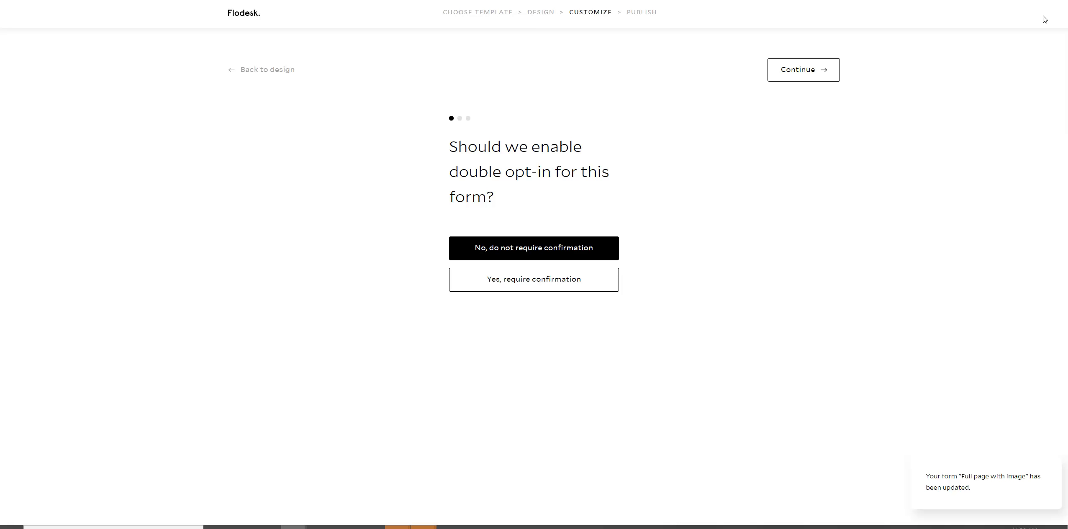
{"action": "left_click", "coordinate": [788, 76]}
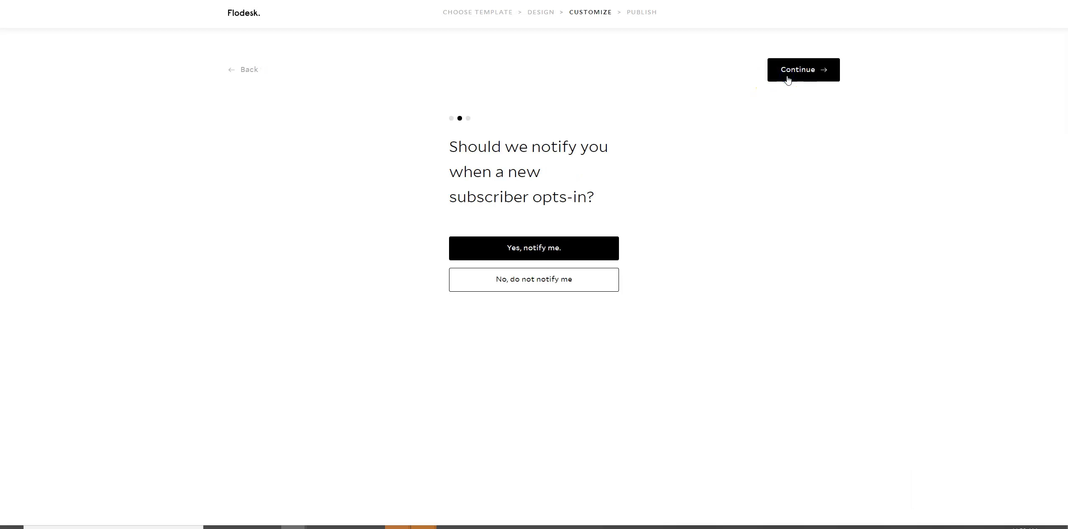